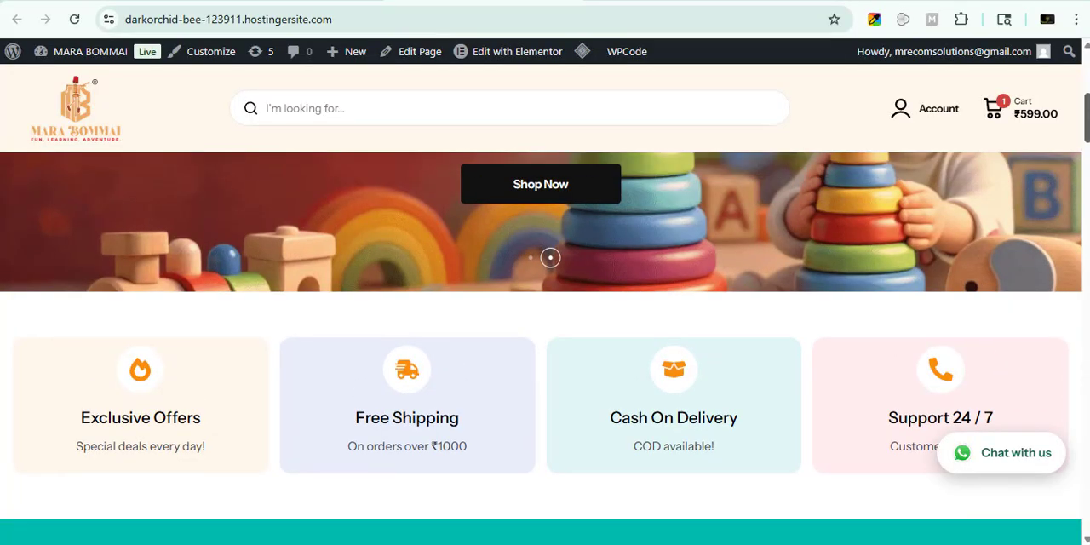
{"action": "scroll", "coordinate": [1085, 139], "scroll_direction": "up", "scroll_amount": 3}
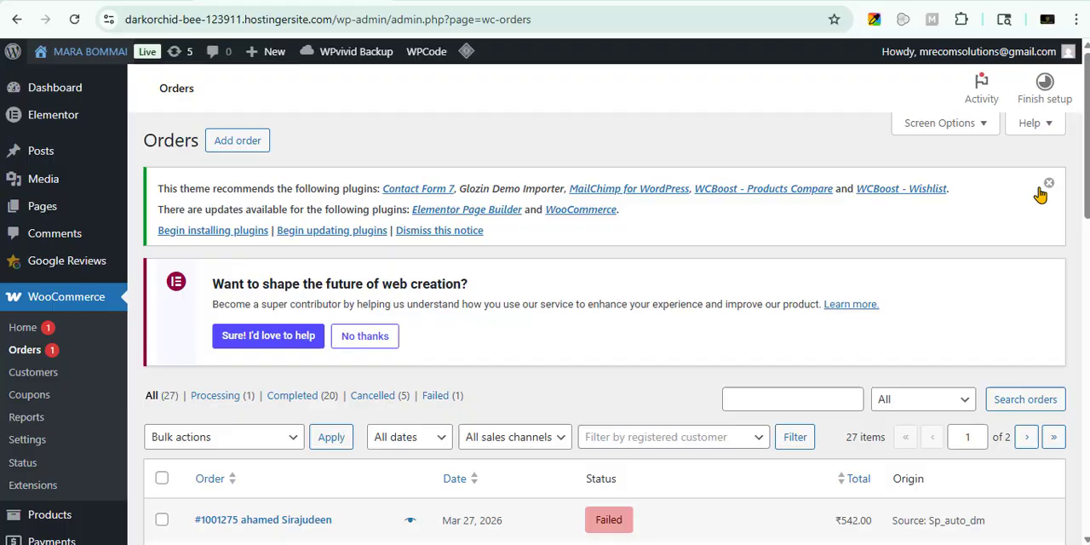
Open the page for adding a new plugin in the site's WordPress admin.
{"action": "scroll", "coordinate": [545, 341], "scroll_direction": "down", "scroll_amount": 10}
{"action": "mouse_move", "coordinate": [29, 362]}
{"action": "left_click", "coordinate": [188, 390]}
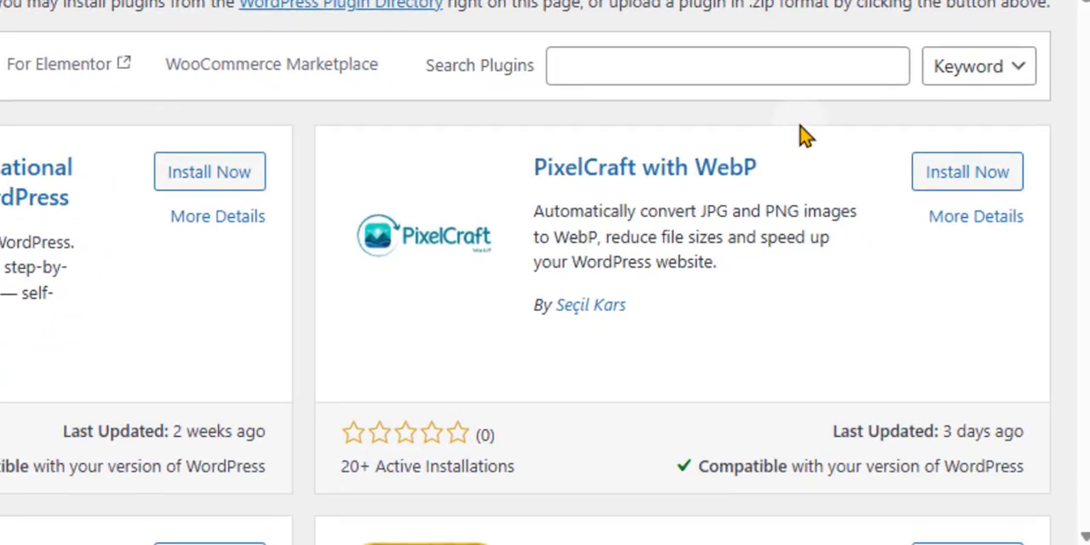
Search for an order export plugin, then install and activate Advanced Order Export For WooCommerce.
{"action": "left_click", "coordinate": [798, 65]}
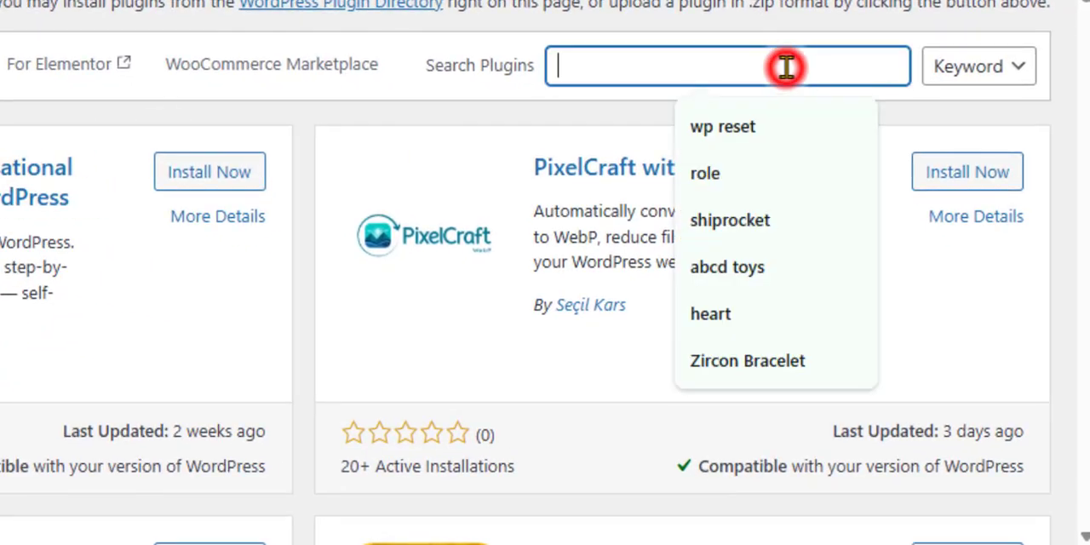
{"action": "type", "text": "or"}
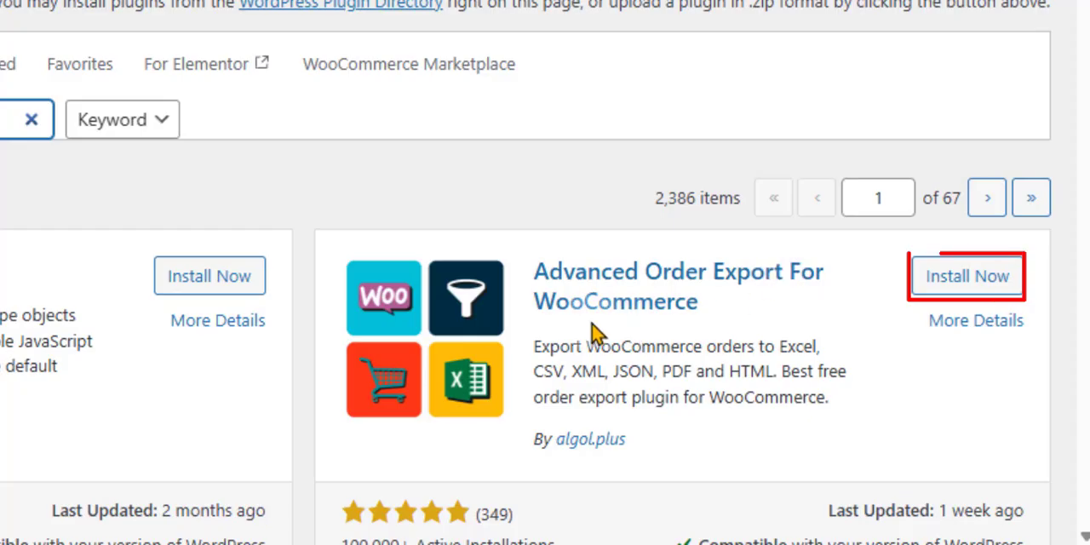
{"action": "left_click", "coordinate": [995, 275]}
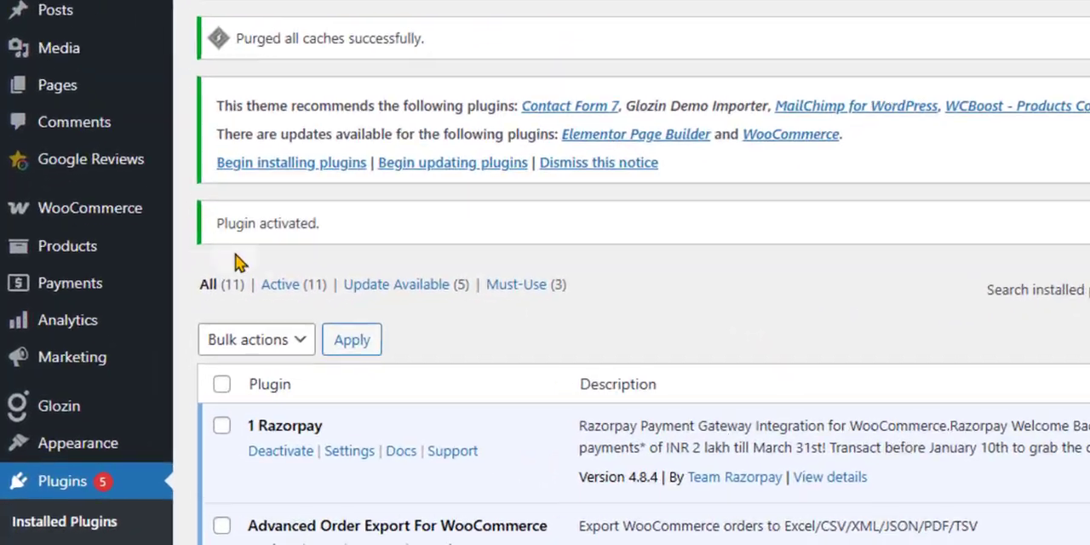
Open the settings of the Advanced Order Export For WooCommerce plugin.
{"action": "mouse_move", "coordinate": [127, 207]}
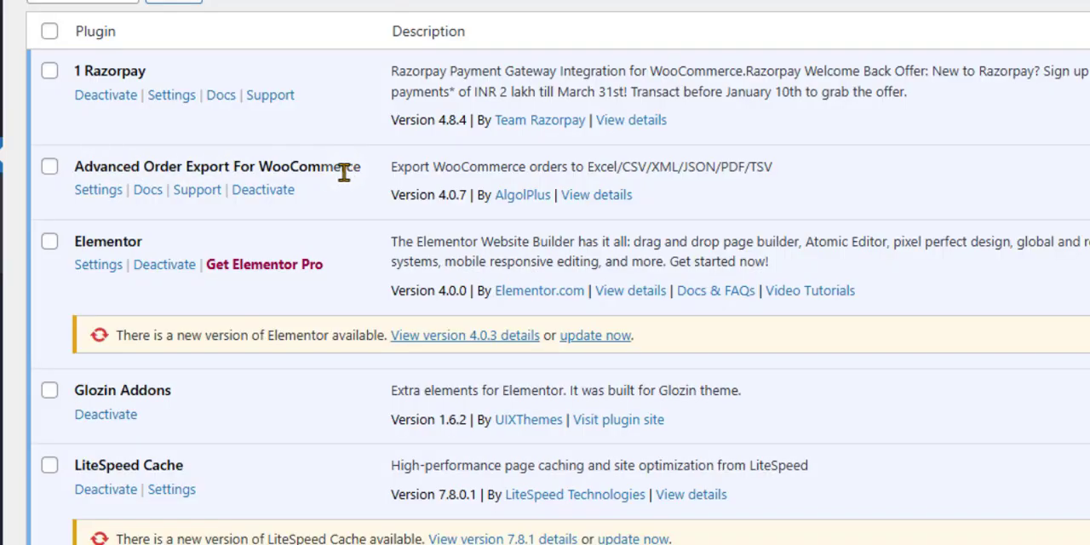
{"action": "left_click", "coordinate": [94, 192]}
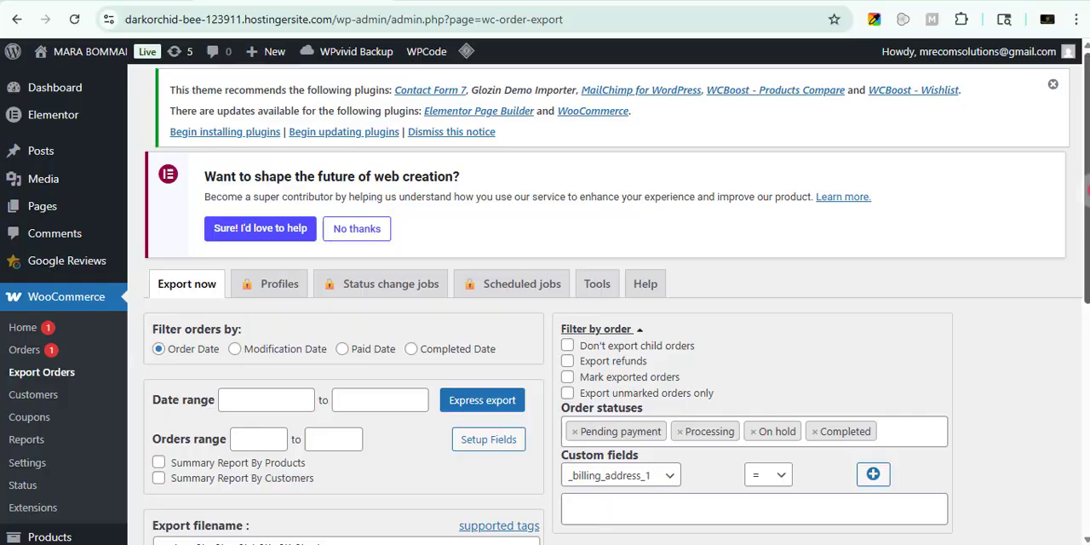
Remove Pending payment, Processing and On hold from the order statuses filter, keeping only Completed.
{"action": "left_click_drag", "start_coordinate": [1087, 190], "coordinate": [1087, 247]}
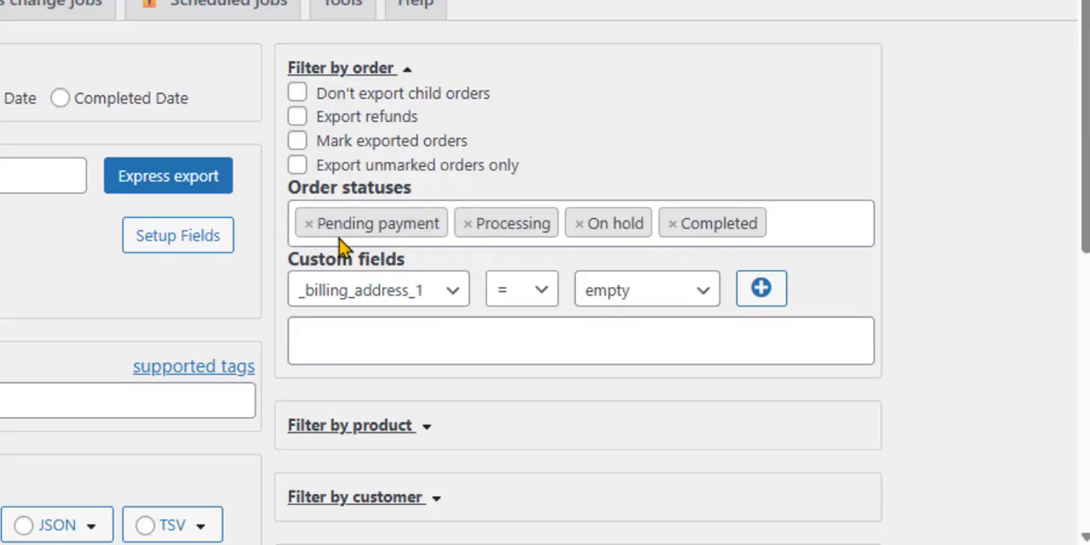
{"action": "left_click", "coordinate": [307, 225]}
{"action": "left_click", "coordinate": [308, 225]}
{"action": "left_click", "coordinate": [307, 225]}
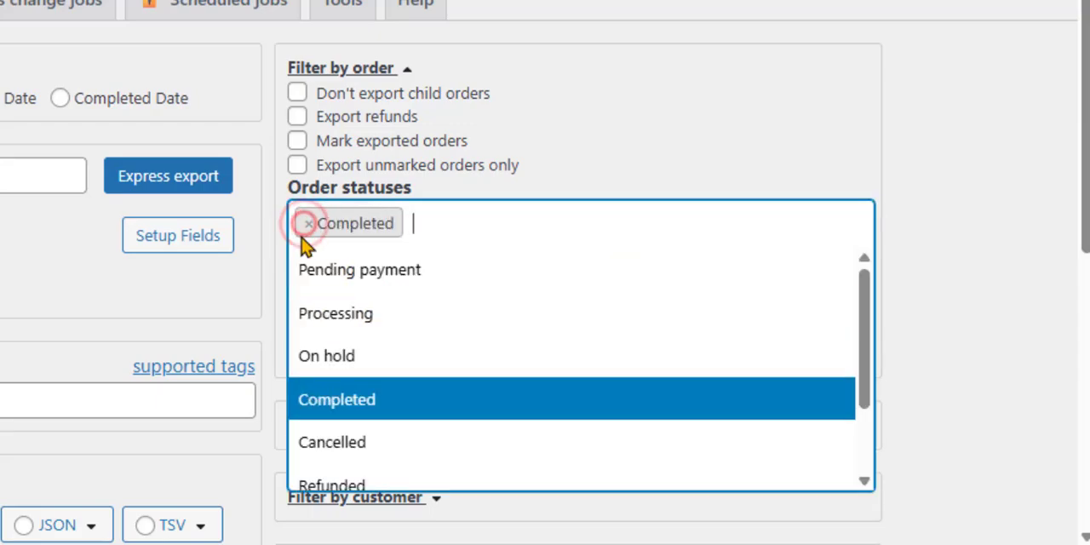
{"action": "left_click", "coordinate": [947, 195]}
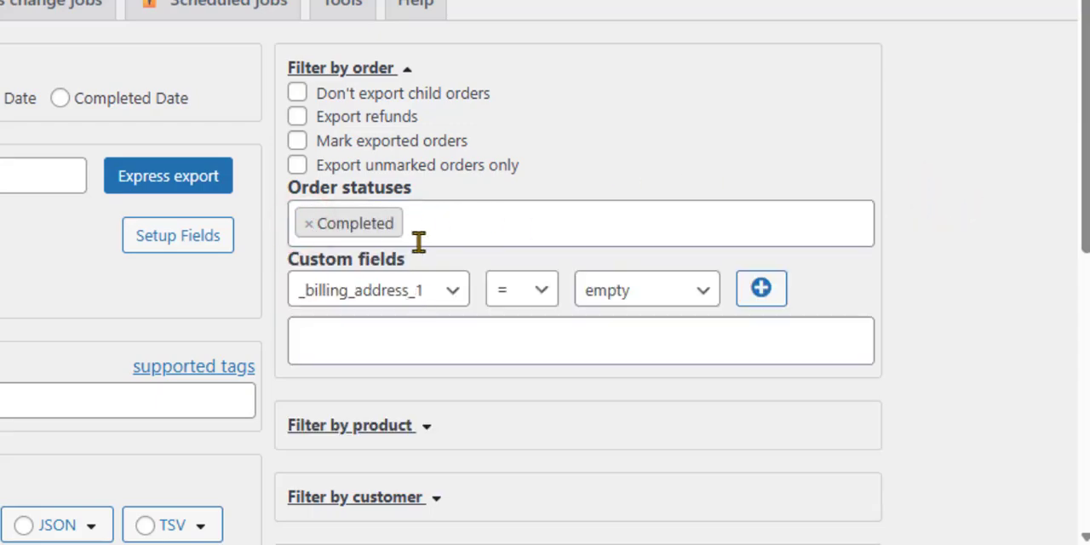
Review the order statuses available for the export filter without selecting another one.
{"action": "left_click", "coordinate": [452, 224]}
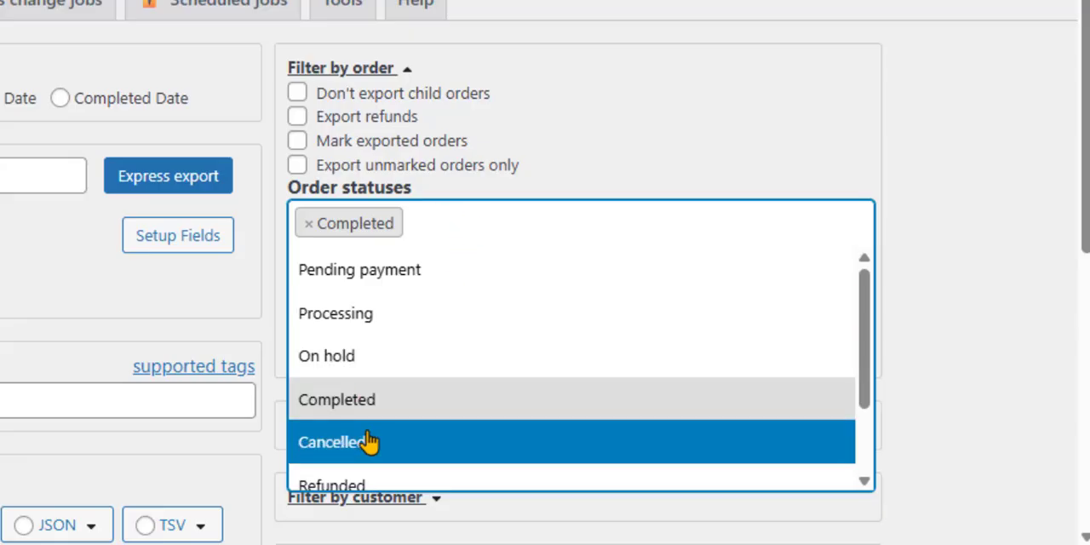
{"action": "scroll", "coordinate": [370, 460], "scroll_direction": "down", "scroll_amount": 2}
{"action": "scroll", "coordinate": [419, 297], "scroll_direction": "up", "scroll_amount": 2}
{"action": "scroll", "coordinate": [413, 302], "scroll_direction": "down", "scroll_amount": 2}
{"action": "scroll", "coordinate": [491, 416], "scroll_direction": "up", "scroll_amount": 2}
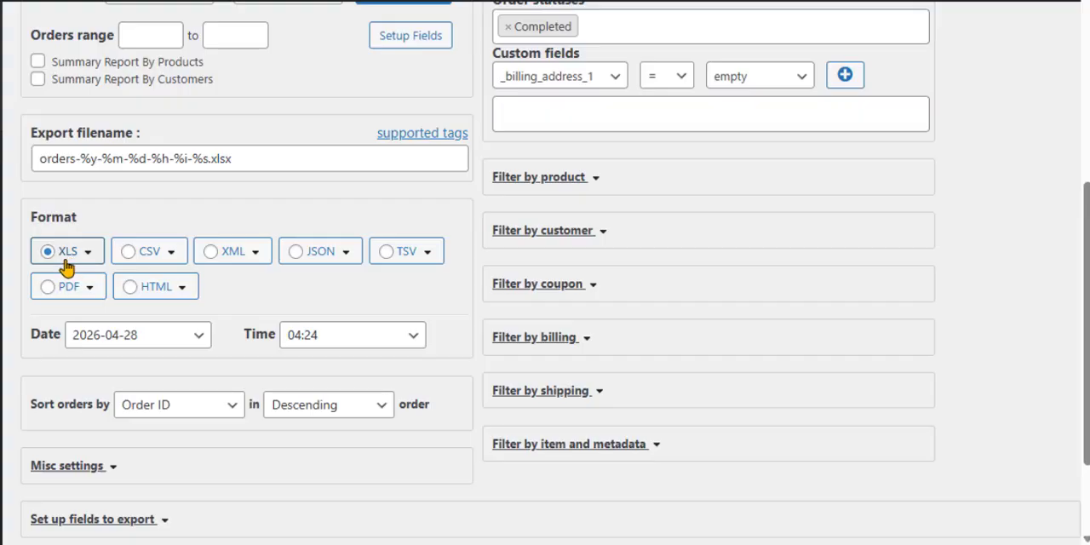
Examine the options for filtering by product and by customer, then collapse both sections.
{"action": "left_click", "coordinate": [591, 181]}
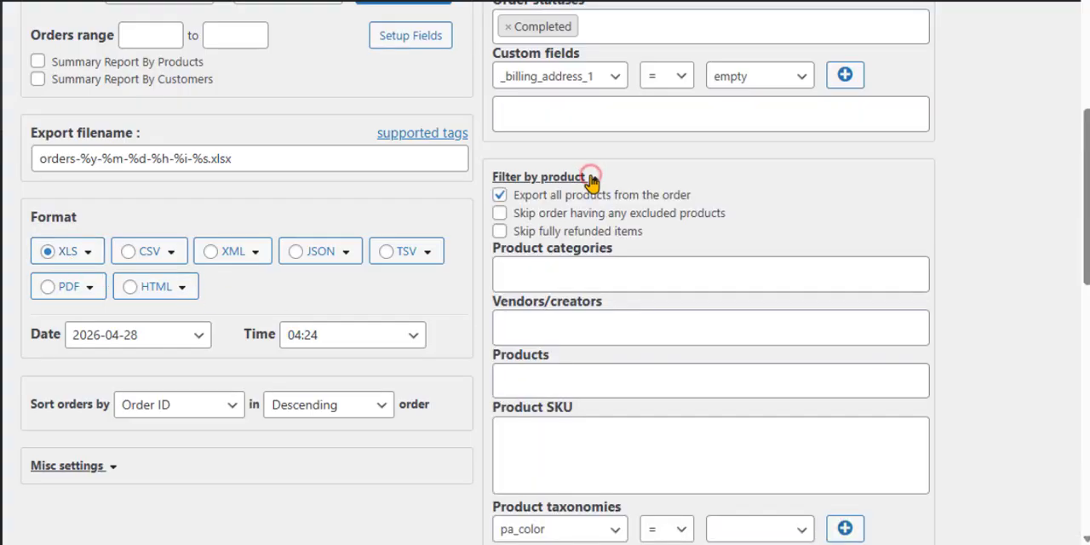
{"action": "left_click", "coordinate": [597, 283]}
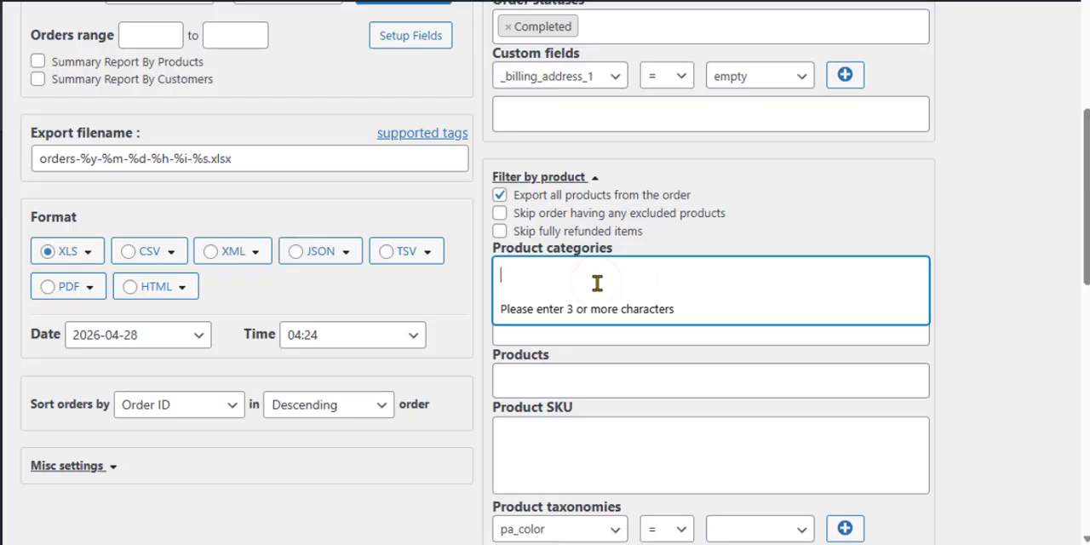
{"action": "left_click", "coordinate": [1054, 255]}
{"action": "left_click", "coordinate": [557, 439]}
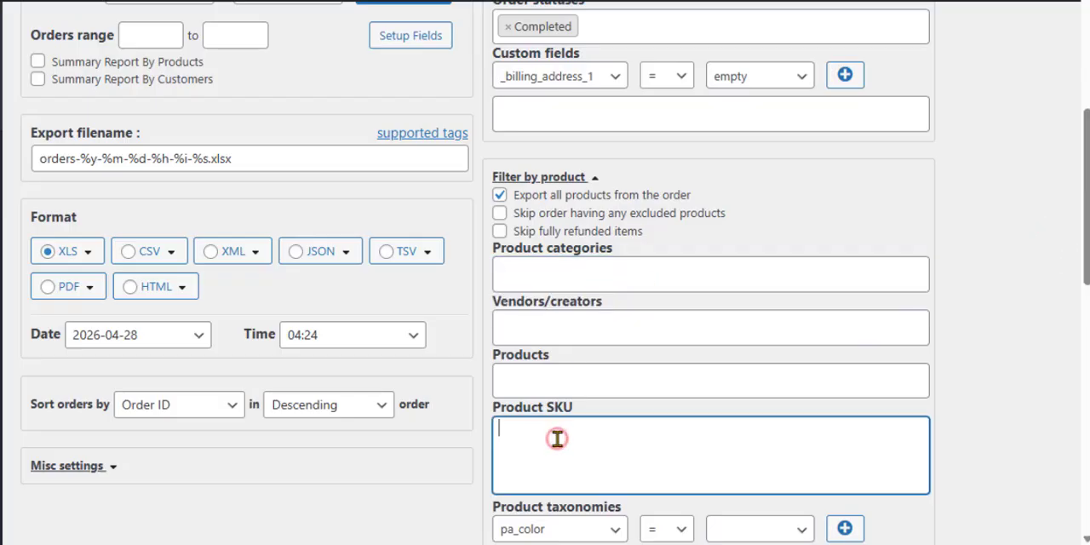
{"action": "left_click", "coordinate": [540, 389]}
{"action": "left_click", "coordinate": [1057, 308]}
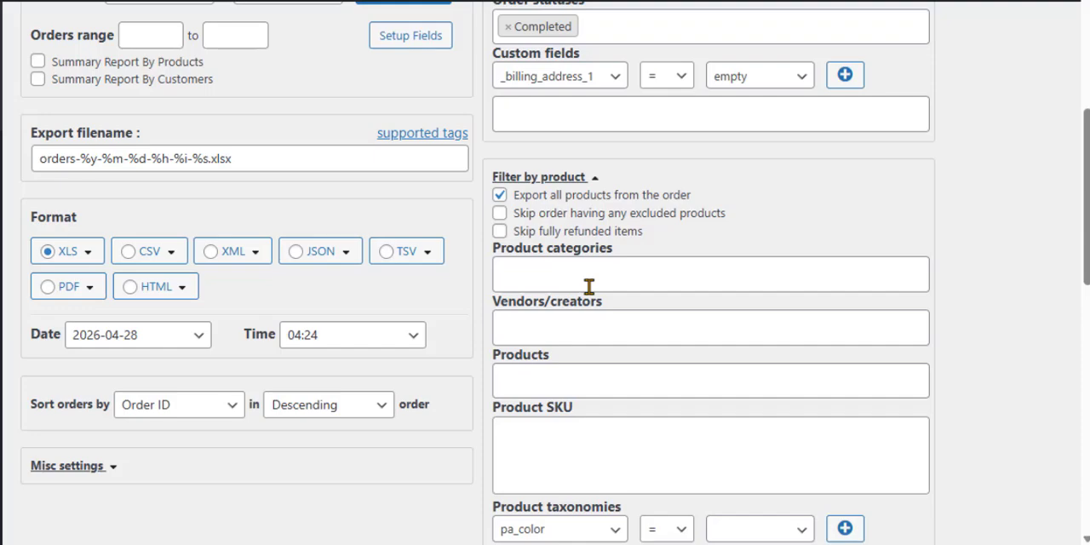
{"action": "left_click", "coordinate": [575, 177]}
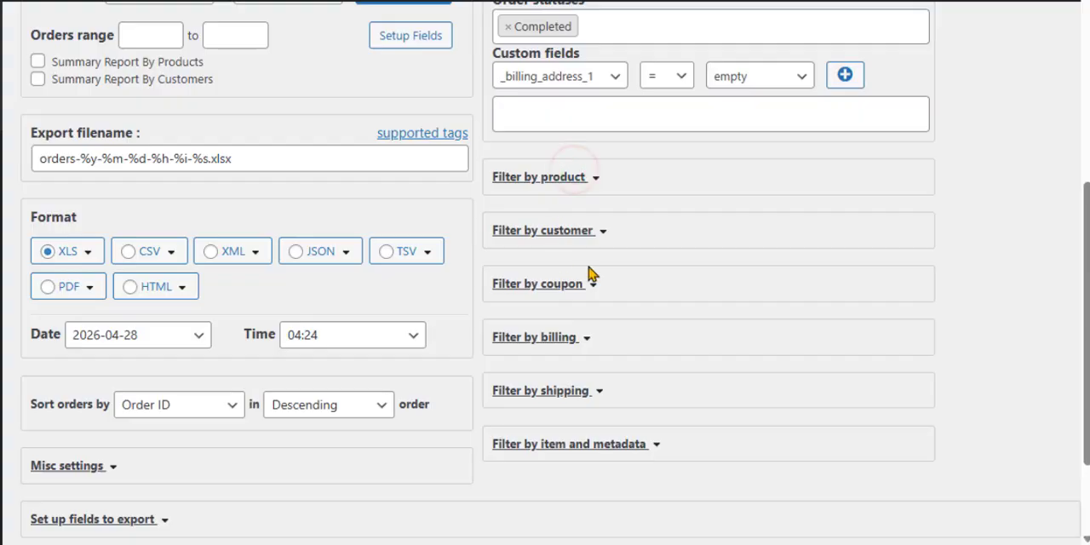
{"action": "left_click", "coordinate": [555, 239]}
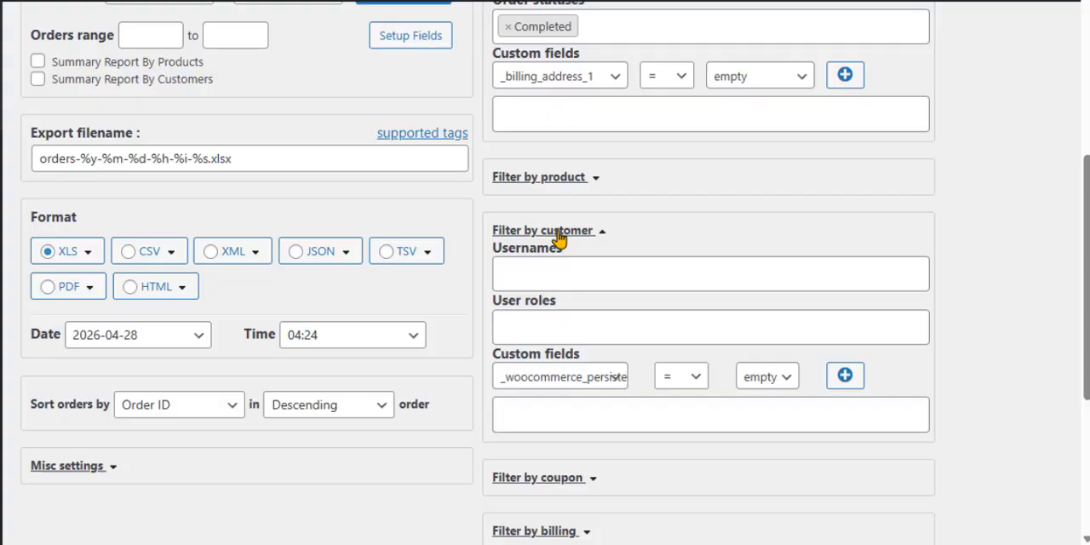
{"action": "left_click", "coordinate": [558, 233]}
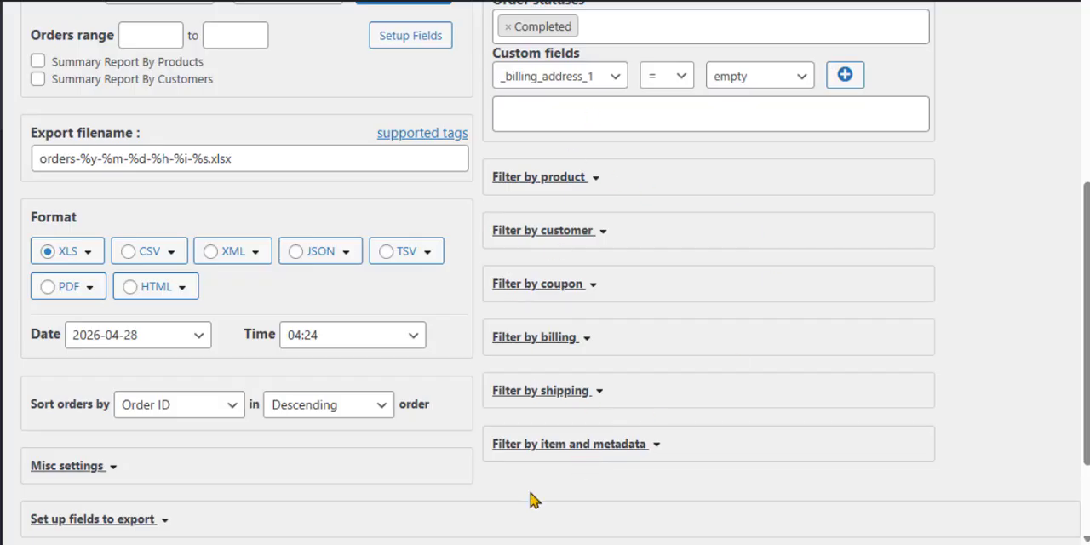
Expand the Misc settings to review their export options, then collapse the section.
{"action": "scroll", "coordinate": [545, 300], "scroll_direction": "down", "scroll_amount": 3}
{"action": "left_click", "coordinate": [60, 247]}
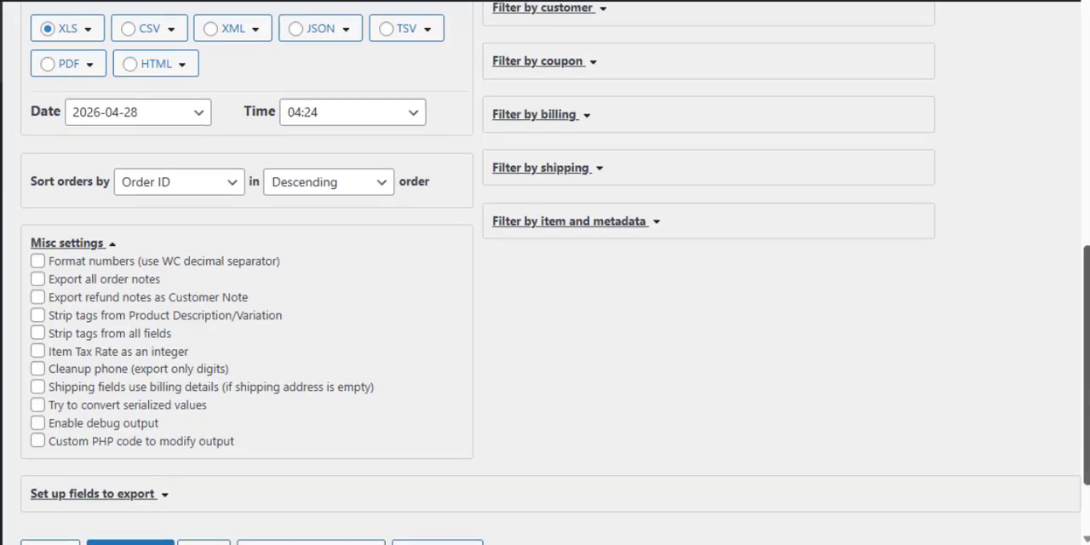
{"action": "scroll", "coordinate": [977, 374], "scroll_direction": "down", "scroll_amount": 2}
{"action": "left_click", "coordinate": [103, 139]}
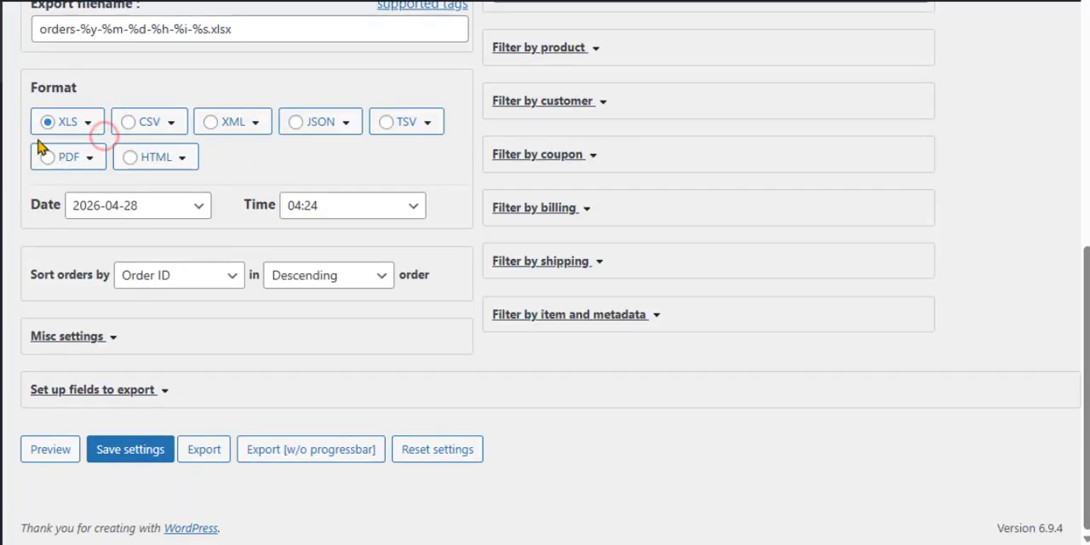
Expand the export field setup and review the full list of exported order, product and coupon fields.
{"action": "left_click", "coordinate": [89, 394]}
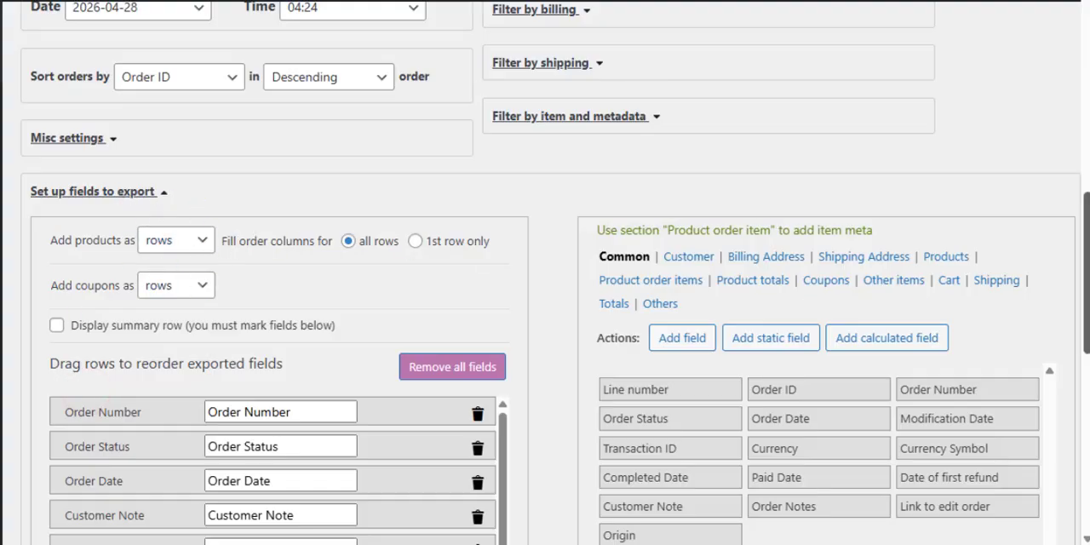
{"action": "left_click_drag", "start_coordinate": [1087, 255], "coordinate": [1087, 301]}
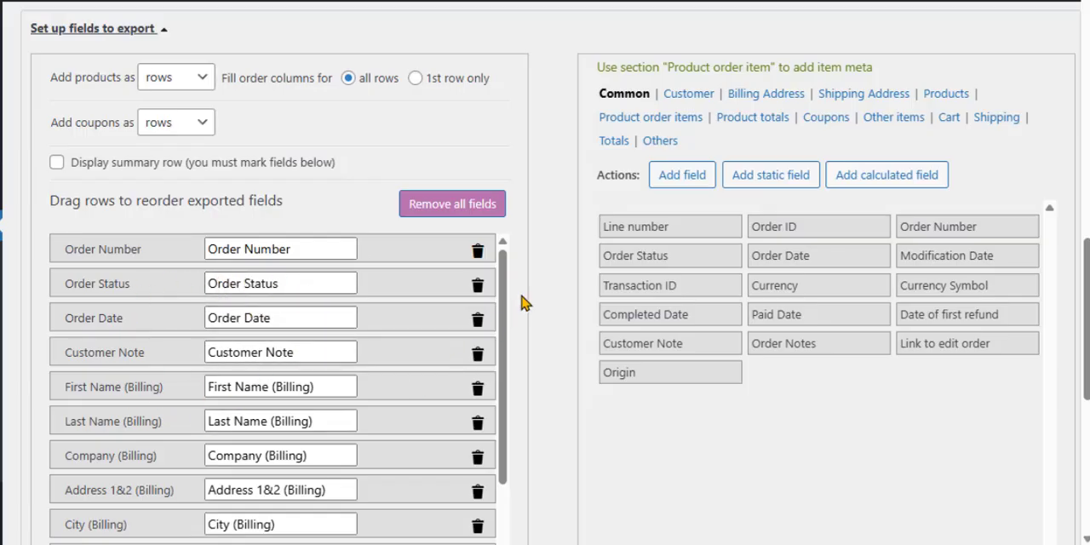
{"action": "left_click_drag", "start_coordinate": [503, 297], "coordinate": [462, 479]}
{"action": "left_click_drag", "start_coordinate": [1087, 318], "coordinate": [1080, 434]}
{"action": "left_click_drag", "start_coordinate": [506, 235], "coordinate": [518, 411]}
{"action": "scroll", "coordinate": [518, 412], "scroll_direction": "up", "scroll_amount": 6}
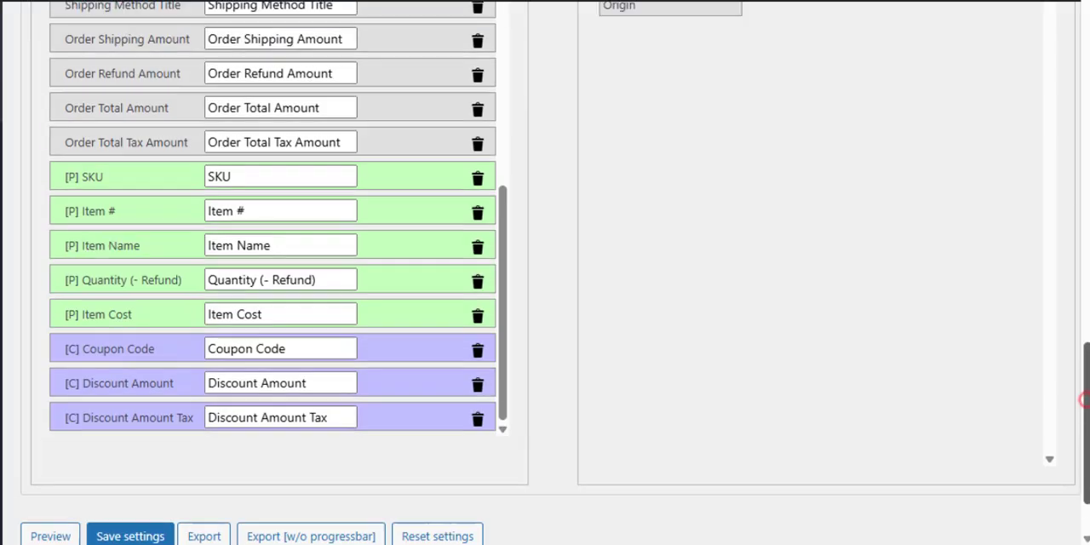
{"action": "scroll", "coordinate": [463, 221], "scroll_direction": "down", "scroll_amount": 3}
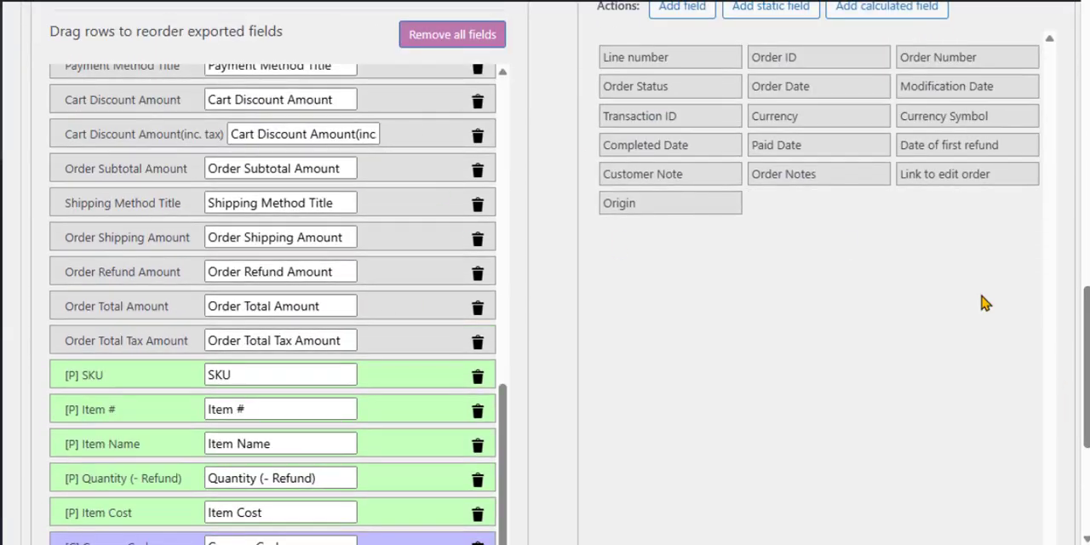
{"action": "scroll", "coordinate": [573, 253], "scroll_direction": "up", "scroll_amount": 2}
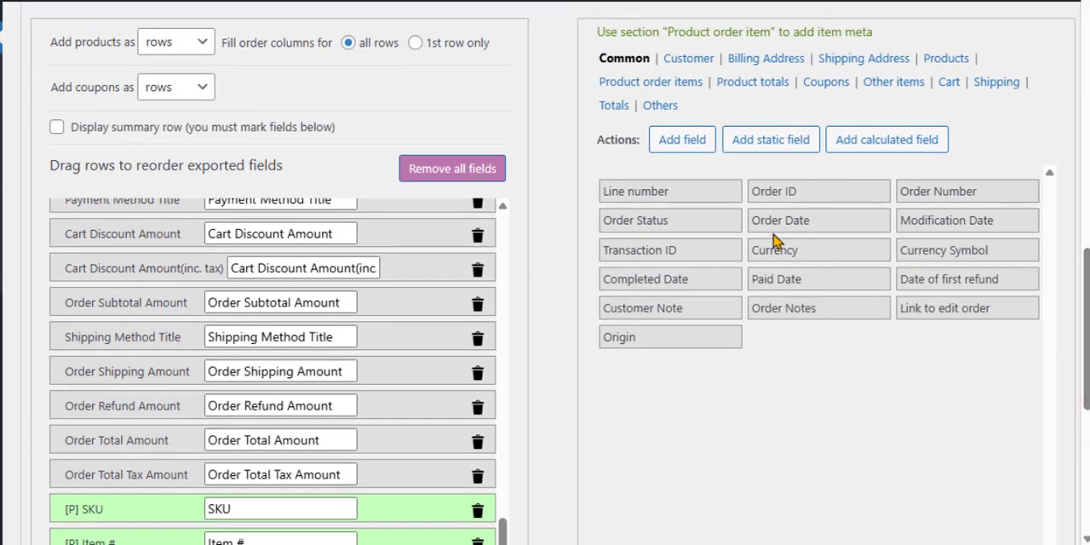
Add the Currency field below Order Shipping Amount in the exported fields, then delete it again.
{"action": "left_click_drag", "start_coordinate": [798, 264], "coordinate": [204, 411]}
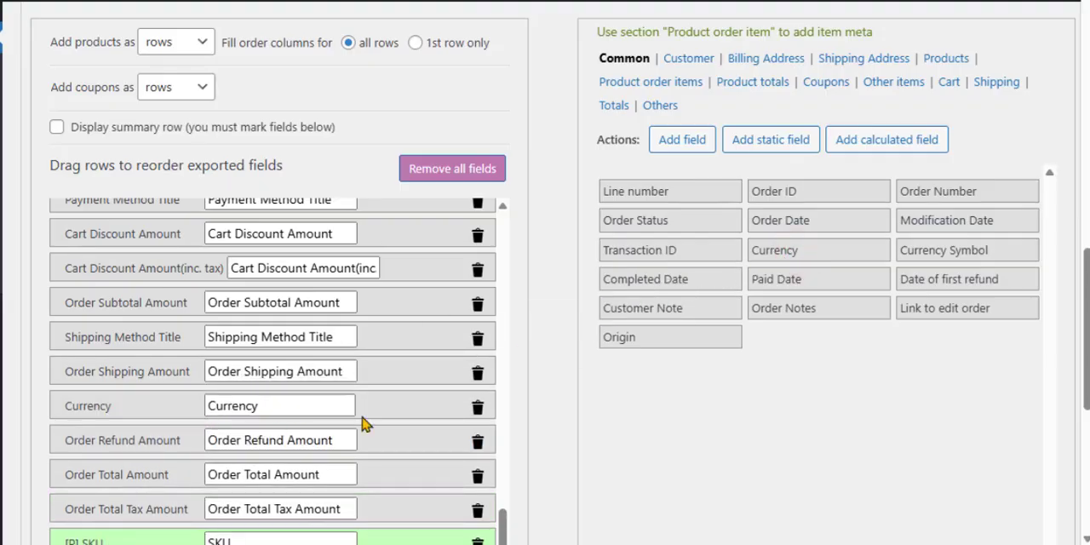
{"action": "left_click", "coordinate": [475, 413]}
Review the additional export fields available in the Cart, Shipping and Totals groups.
{"action": "scroll", "coordinate": [726, 273], "scroll_direction": "up", "scroll_amount": 1}
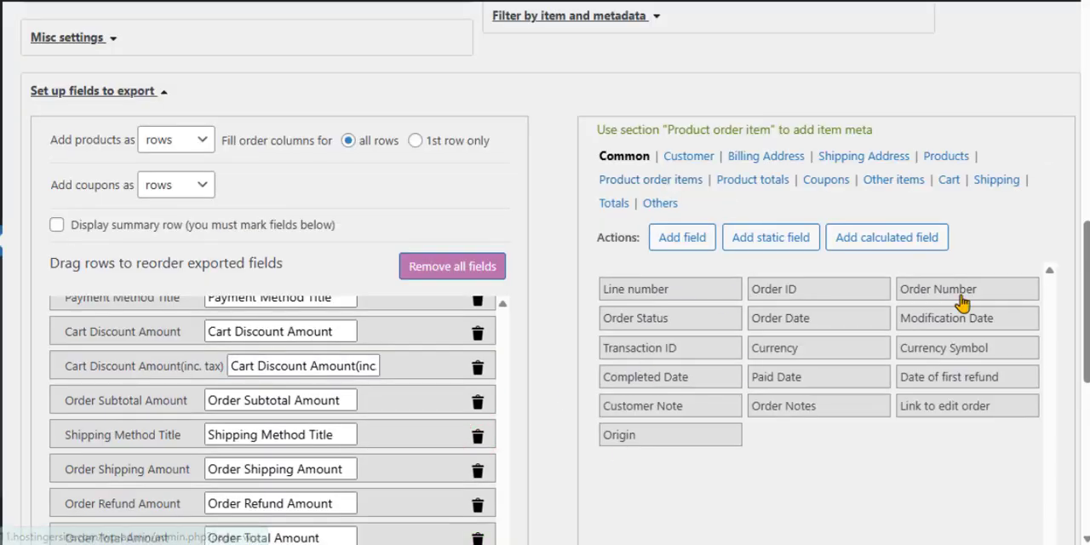
{"action": "left_click", "coordinate": [946, 185]}
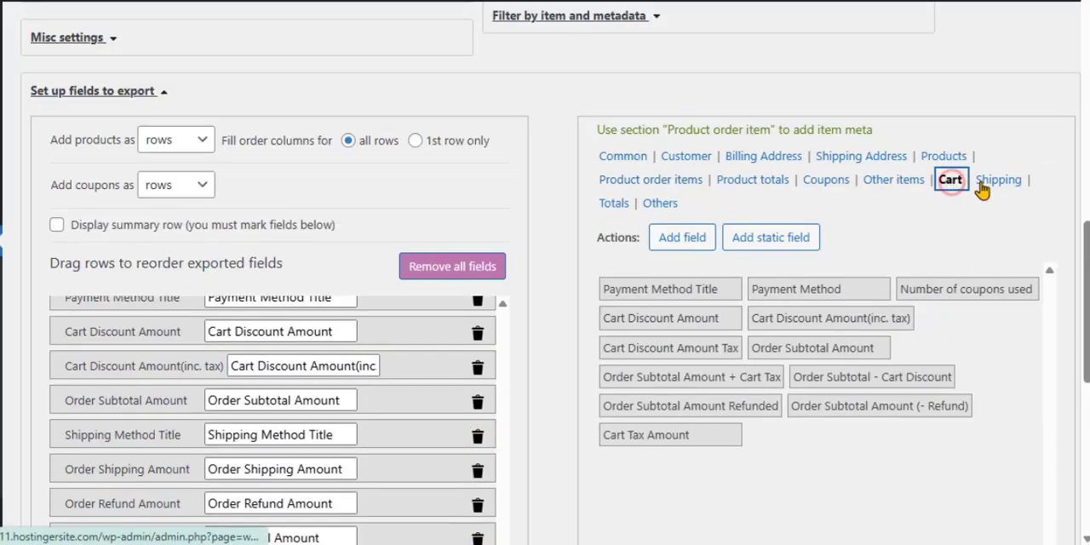
{"action": "left_click", "coordinate": [991, 186]}
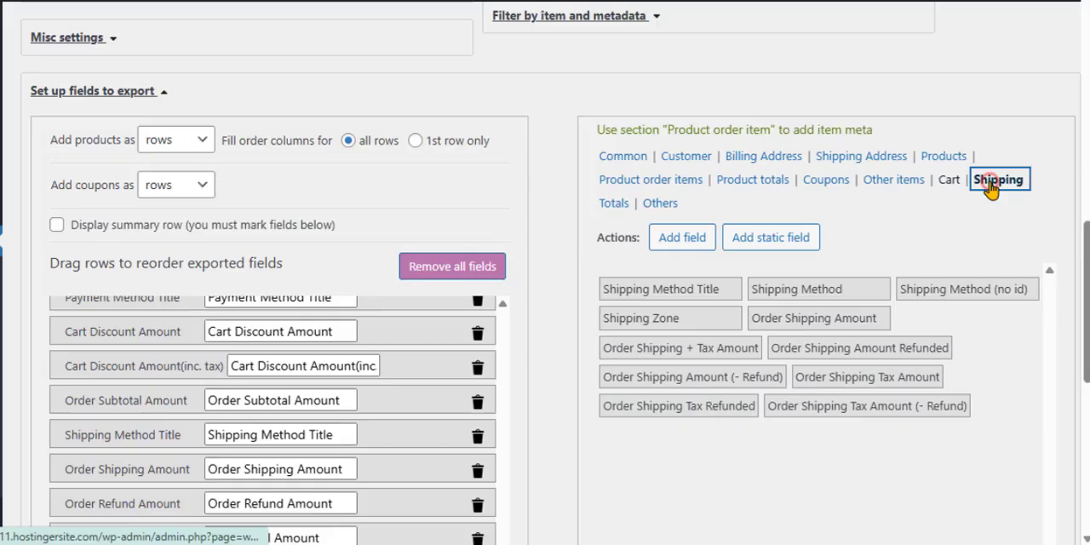
{"action": "left_click", "coordinate": [614, 208]}
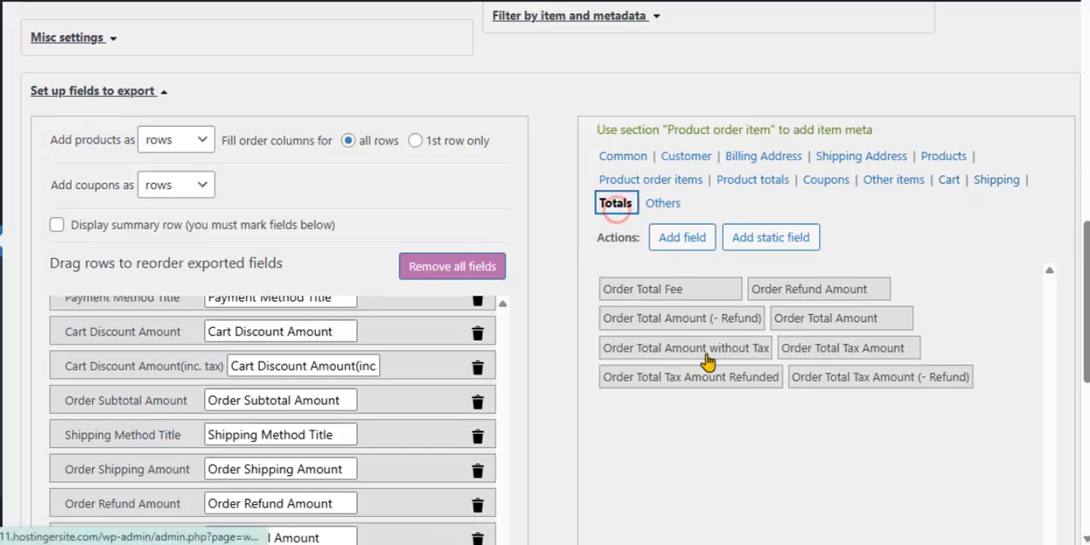
{"action": "scroll", "coordinate": [1078, 299], "scroll_direction": "down", "scroll_amount": 2}
{"action": "scroll", "coordinate": [980, 298], "scroll_direction": "up", "scroll_amount": 1}
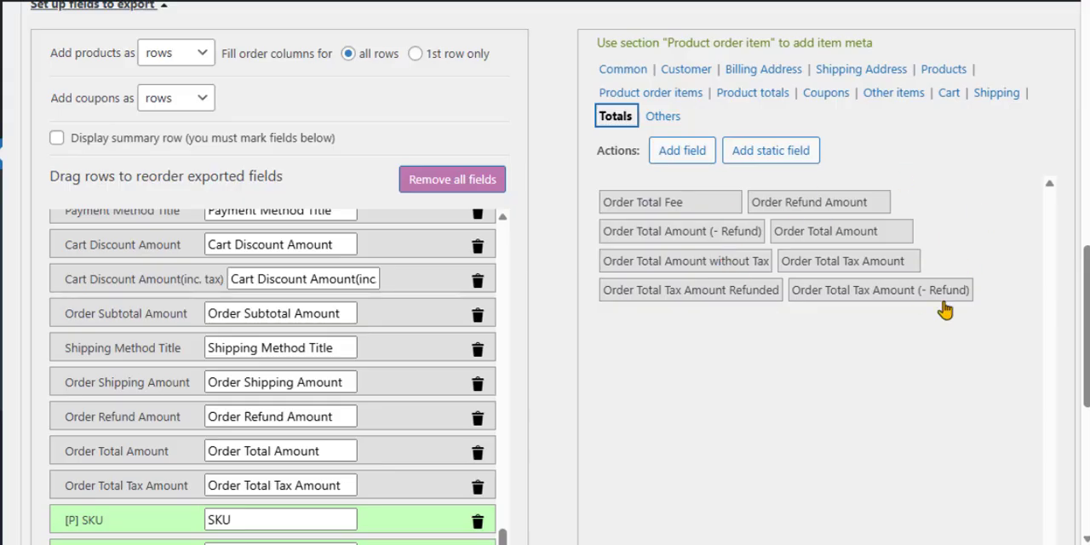
Save the export settings and export the completed orders in XLS format.
{"action": "scroll", "coordinate": [831, 339], "scroll_direction": "down", "scroll_amount": 5}
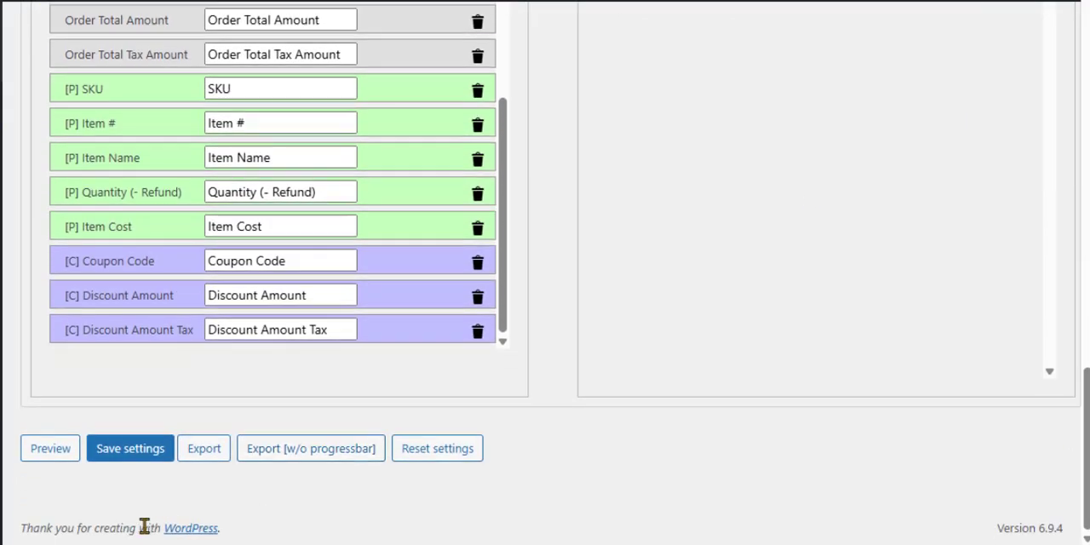
{"action": "left_click", "coordinate": [126, 451]}
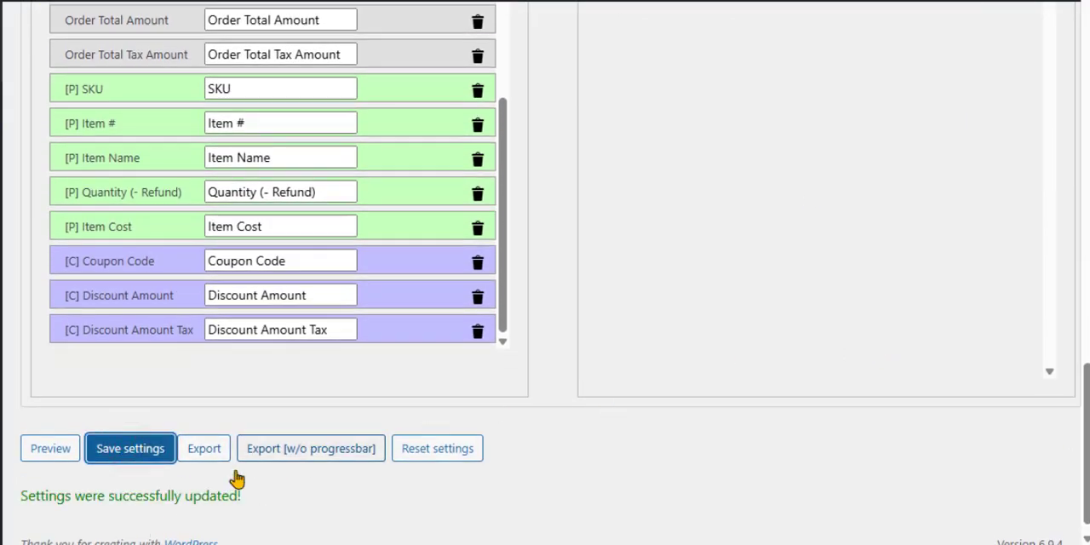
{"action": "left_click", "coordinate": [204, 451]}
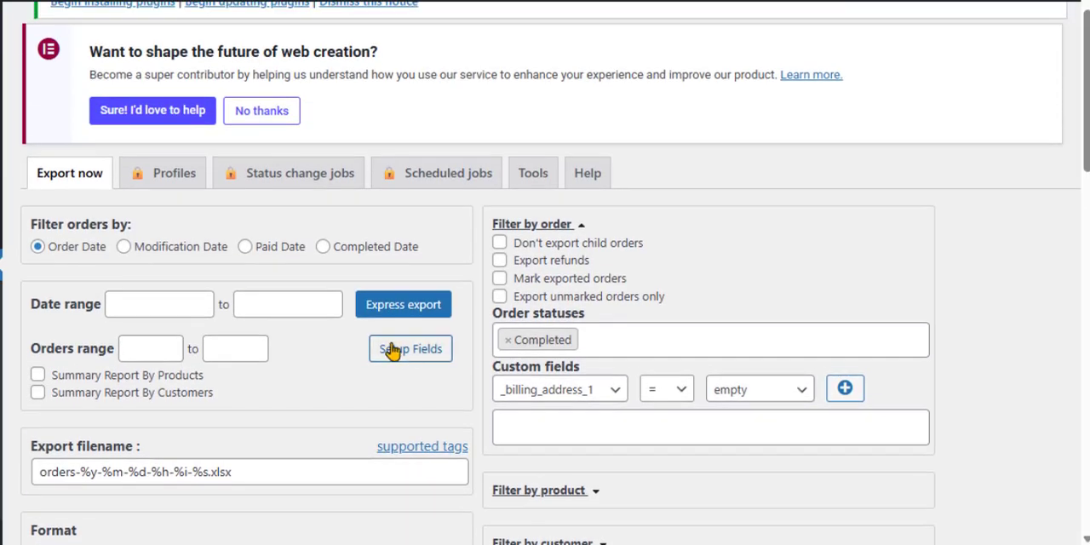
Set the order date range for the export from 2026-03-01 to 2026-03-31.
{"action": "left_click", "coordinate": [145, 309]}
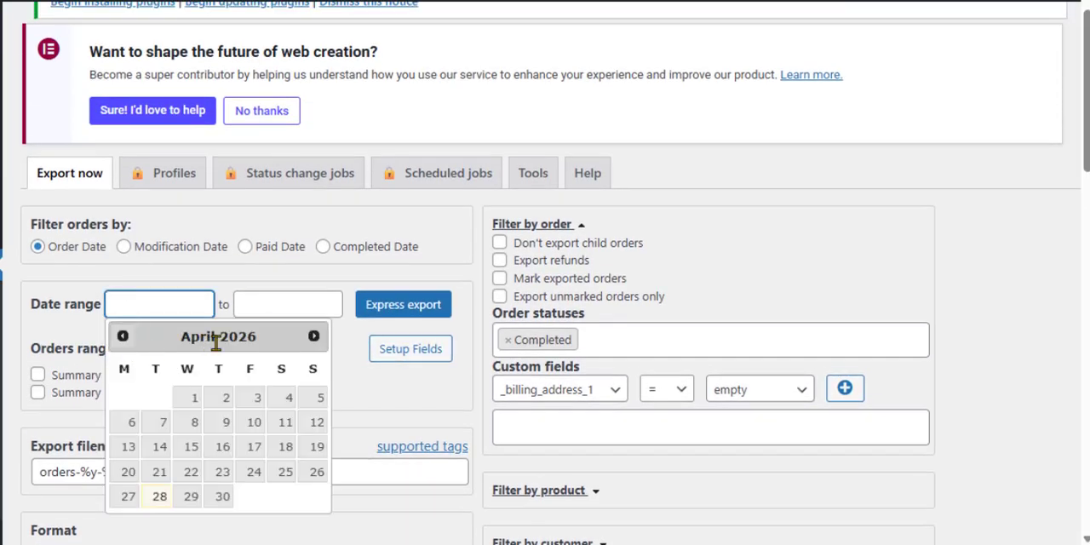
{"action": "left_click", "coordinate": [125, 341]}
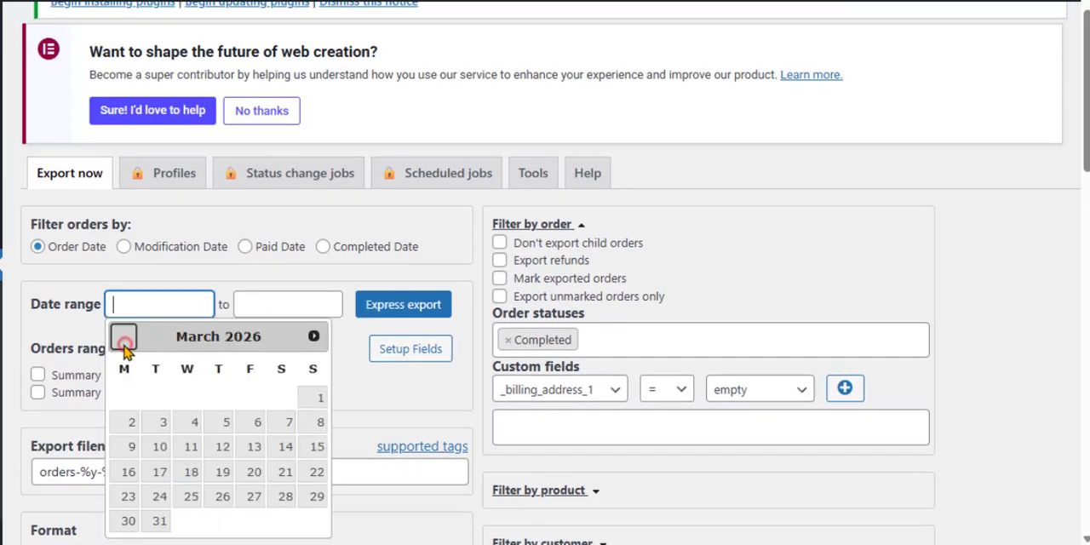
{"action": "left_click", "coordinate": [319, 399]}
{"action": "left_click", "coordinate": [279, 305]}
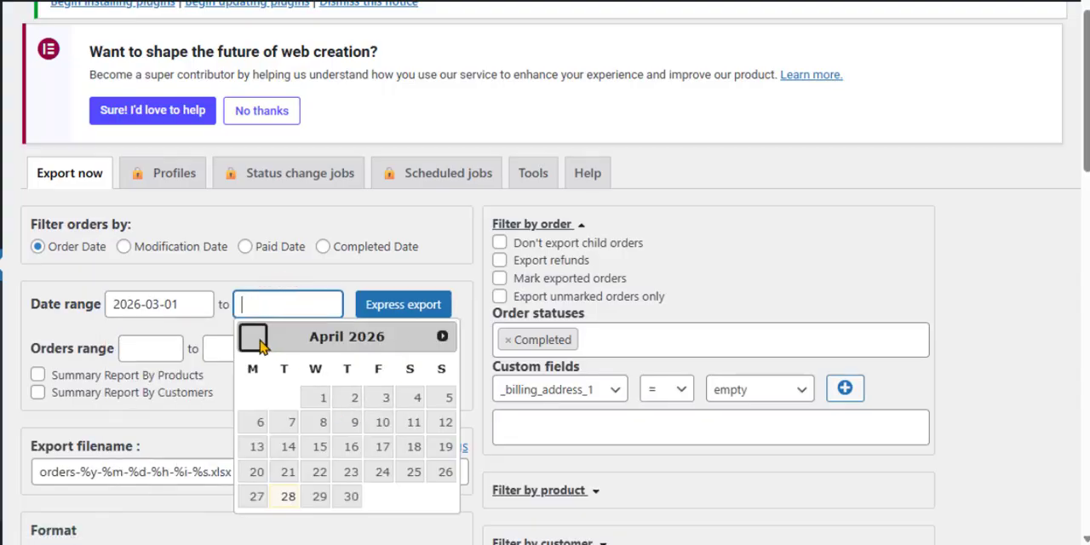
{"action": "left_click", "coordinate": [251, 337]}
{"action": "left_click", "coordinate": [287, 521]}
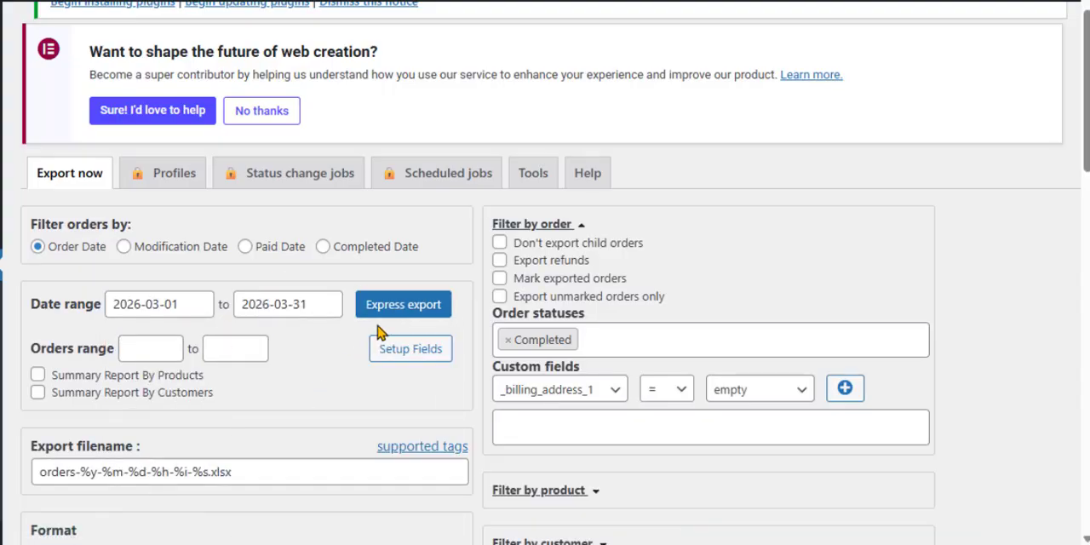
{"action": "left_click", "coordinate": [151, 352]}
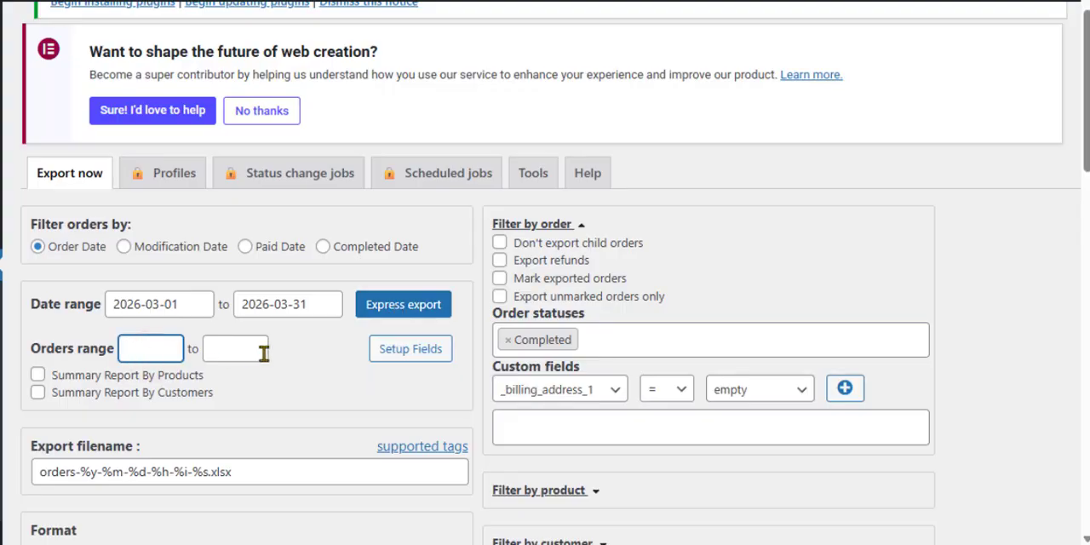
Open the exported orders workbook in Excel and review its order and billing columns.
{"action": "left_click", "coordinate": [838, 43]}
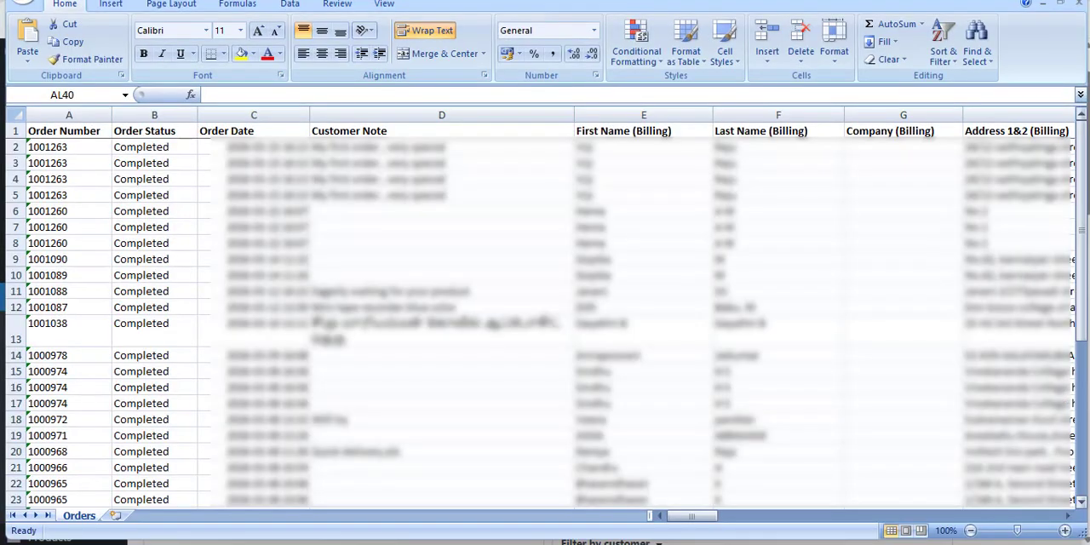
{"action": "mouse_move", "coordinate": [694, 515]}
{"action": "left_mouse_down"}
{"action": "mouse_move", "coordinate": [1039, 511]}
{"action": "mouse_move", "coordinate": [698, 515]}
{"action": "left_mouse_up"}
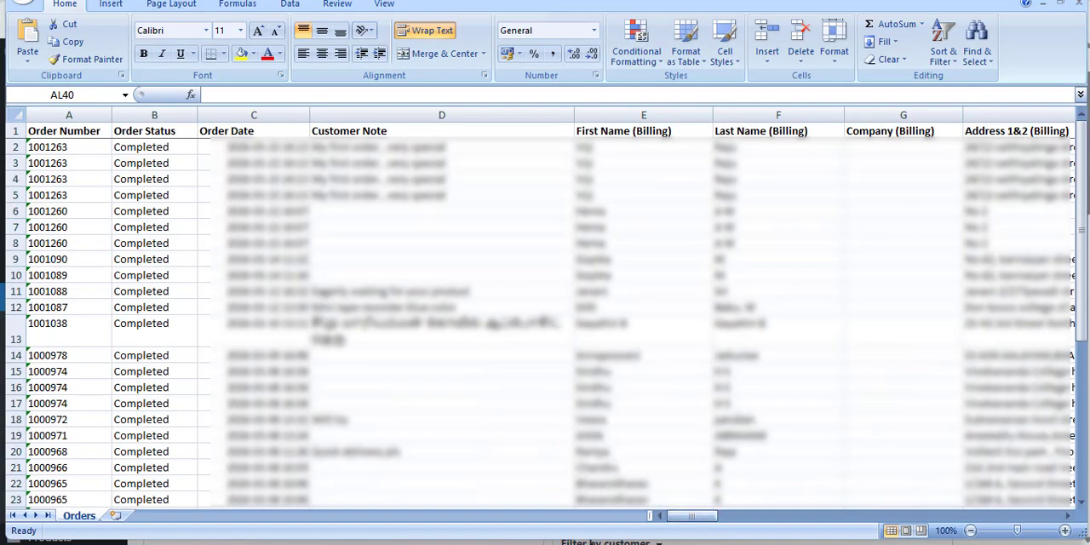